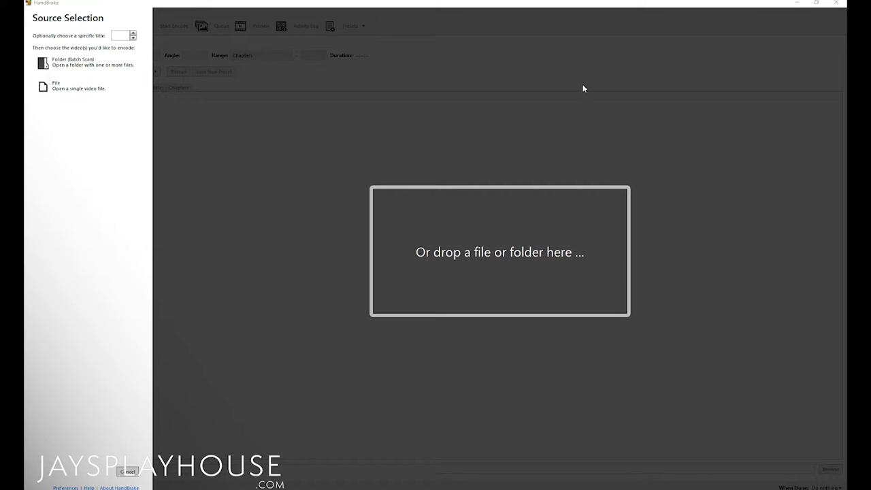
Open Another_Afternoon.mp4 as the HandBrake source video.
click(55, 97)
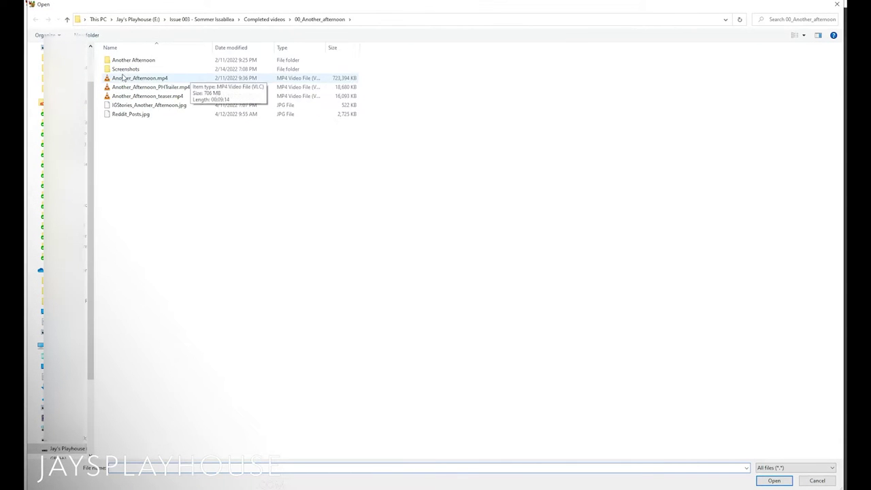
click(269, 79)
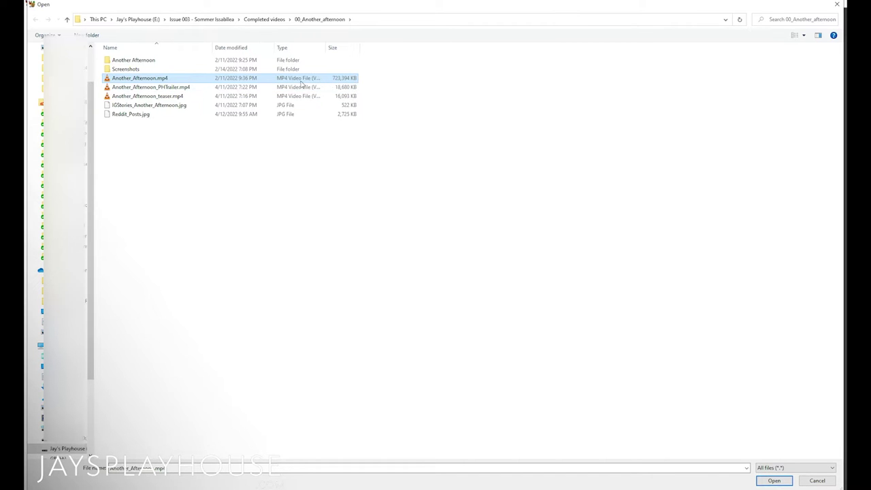
double_click(228, 80)
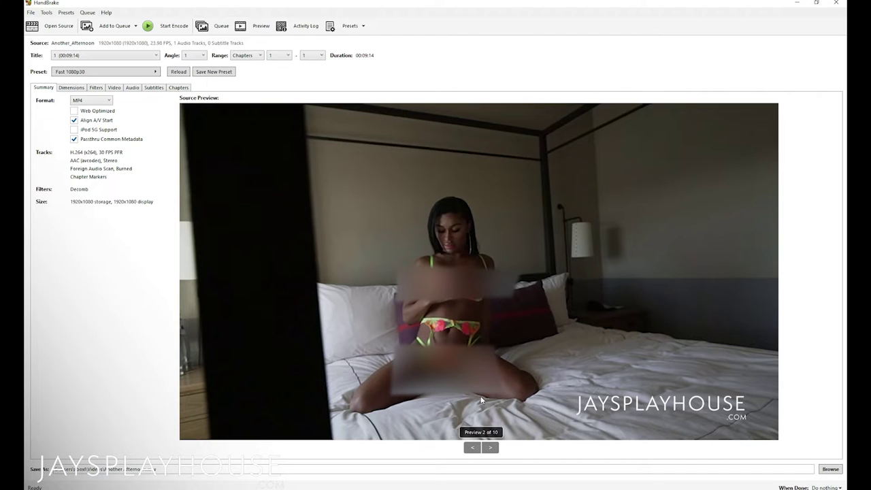
click(468, 448)
click(488, 450)
In the output Save As dialog, navigate on the E: drive to the 00_Another_afternoon folder.
click(830, 469)
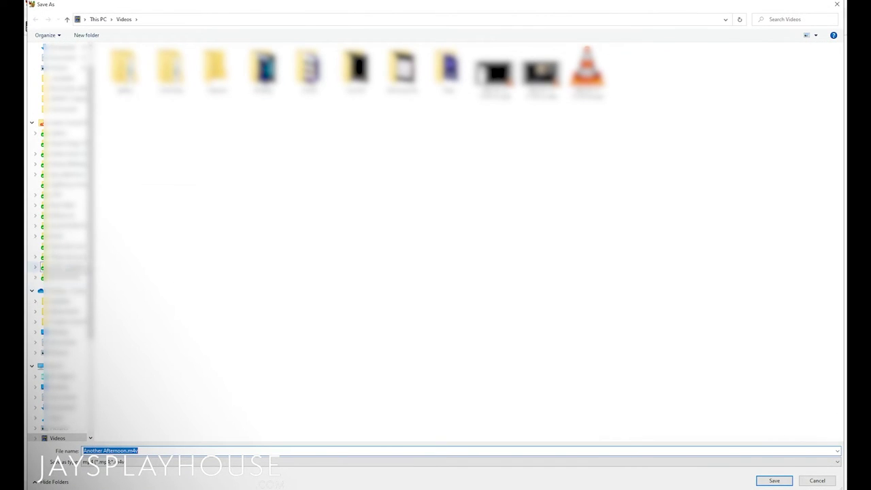
scroll(61, 302, down, 5)
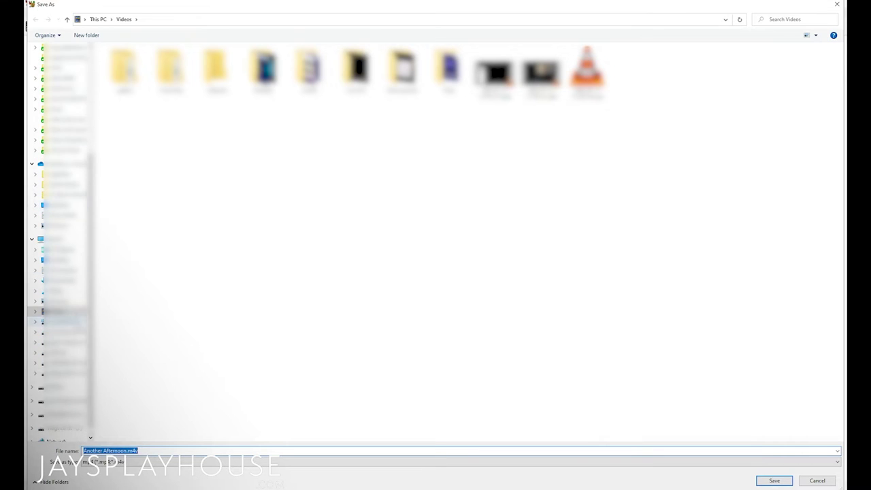
click(65, 332)
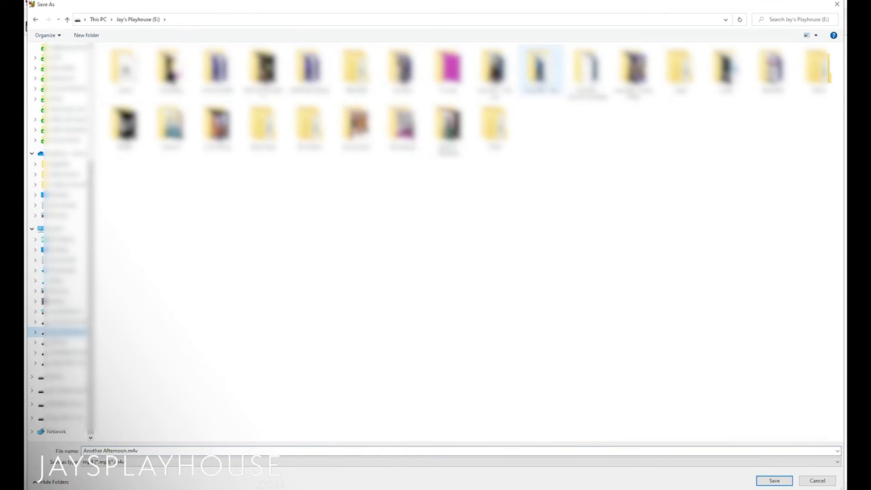
double_click(586, 68)
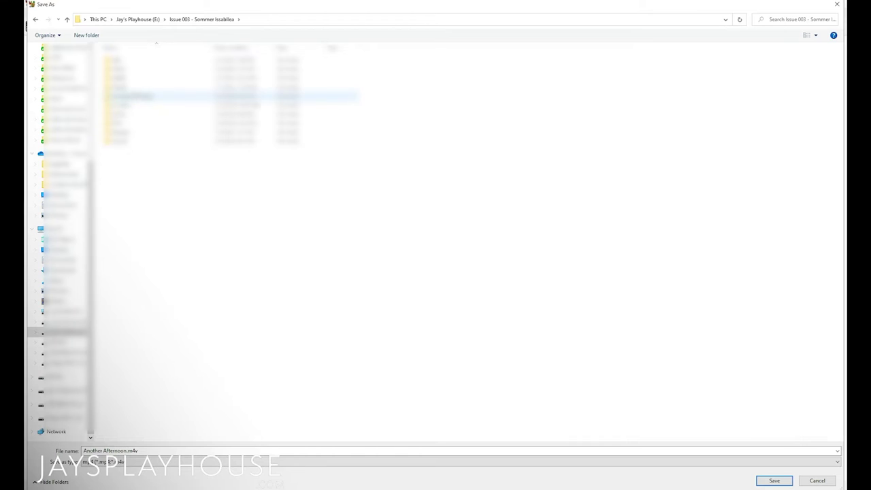
double_click(136, 60)
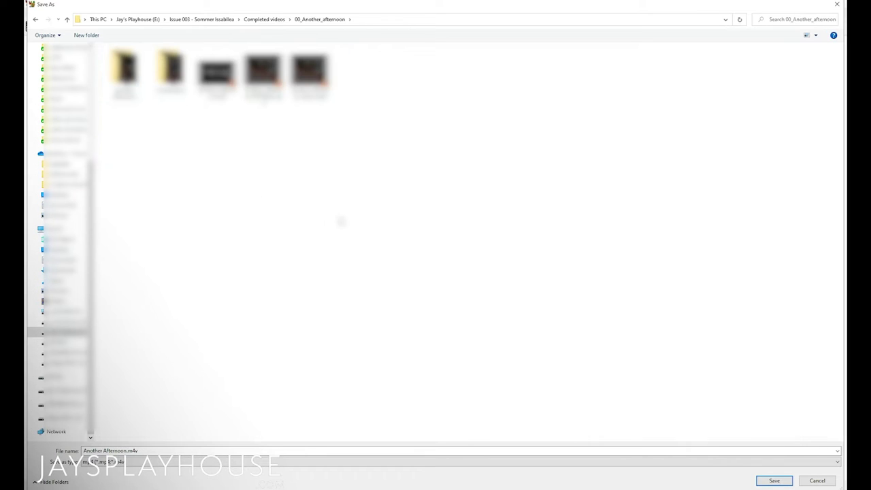
Create an Export folder there and save Another Afternoon.m4v into it.
right_click(254, 203)
mouse_move(310, 300)
click(410, 297)
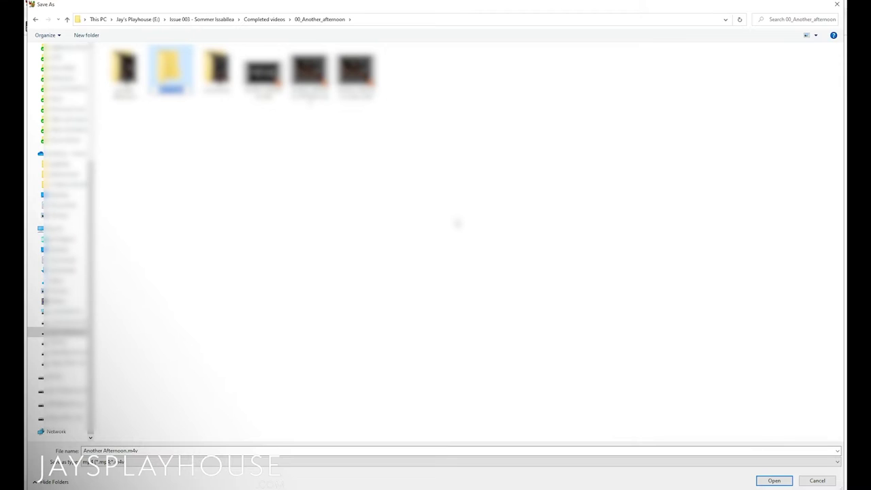
text(a)
key(Return)
key(Return)
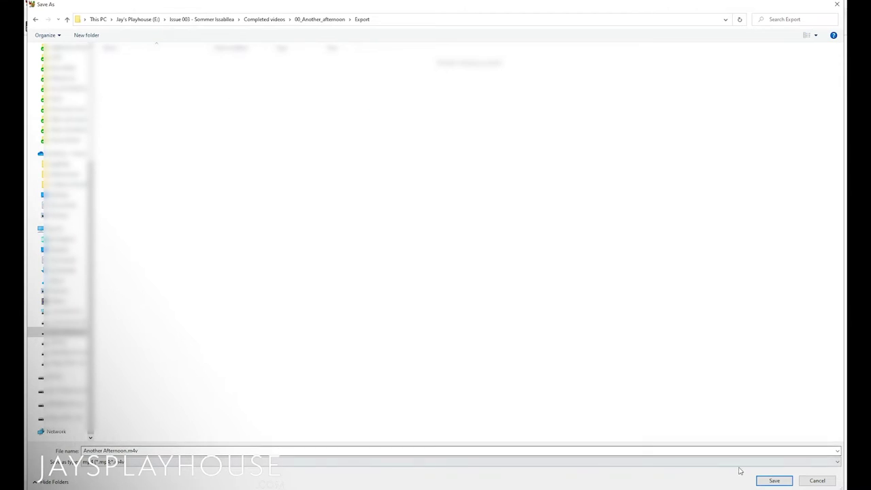
click(774, 480)
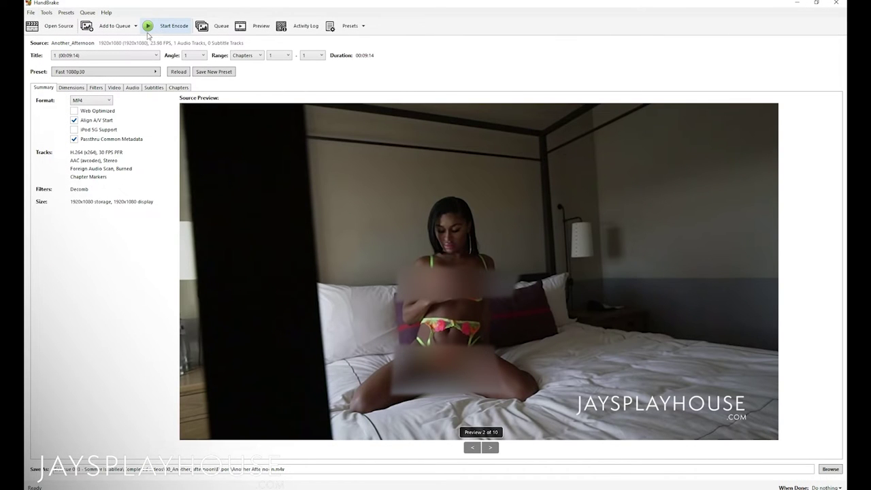
Show the presets side panel with General and Web groups, Fast 1080p30 applied.
click(350, 26)
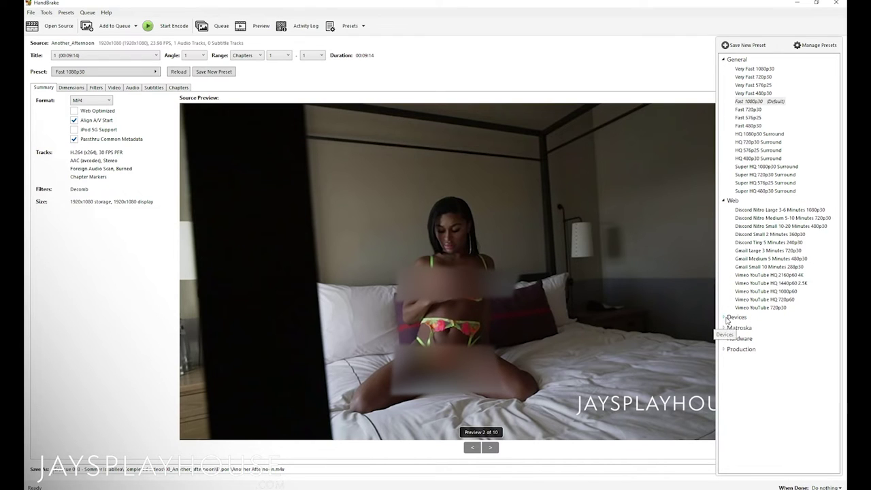
Expand and browse the Devices and Production preset groups, keeping Fast 1080p30.
click(729, 318)
scroll(762, 309, down, 3)
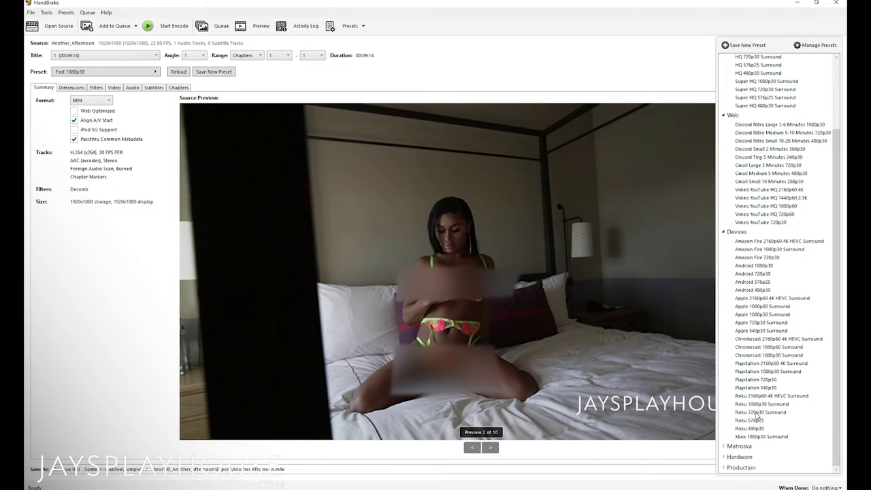
scroll(755, 387, up, 3)
scroll(756, 384, down, 3)
click(725, 468)
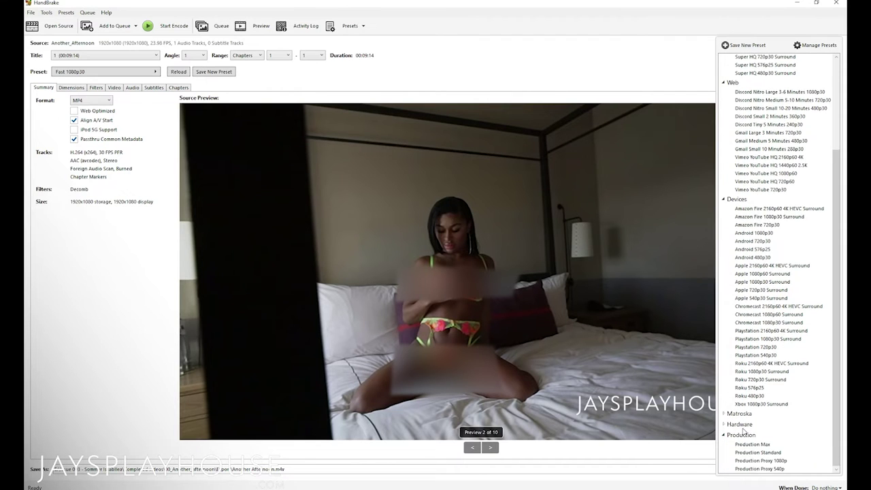
scroll(770, 408, up, 3)
scroll(773, 390, up, 1)
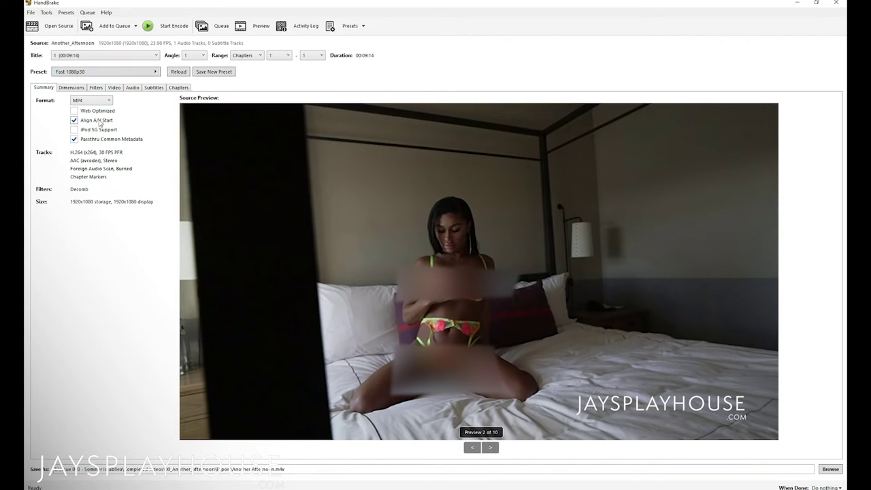
Review the Dimensions tab, return to Summary, and start encoding with Fast 1080p30.
click(79, 90)
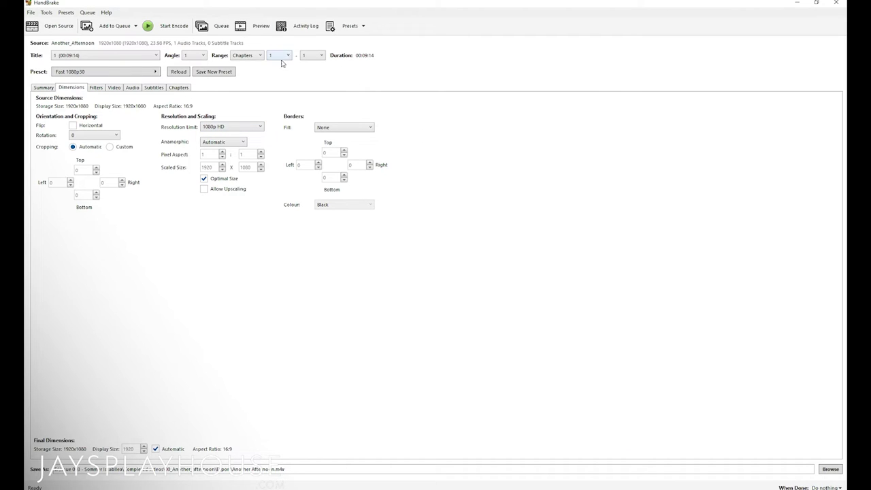
click(43, 88)
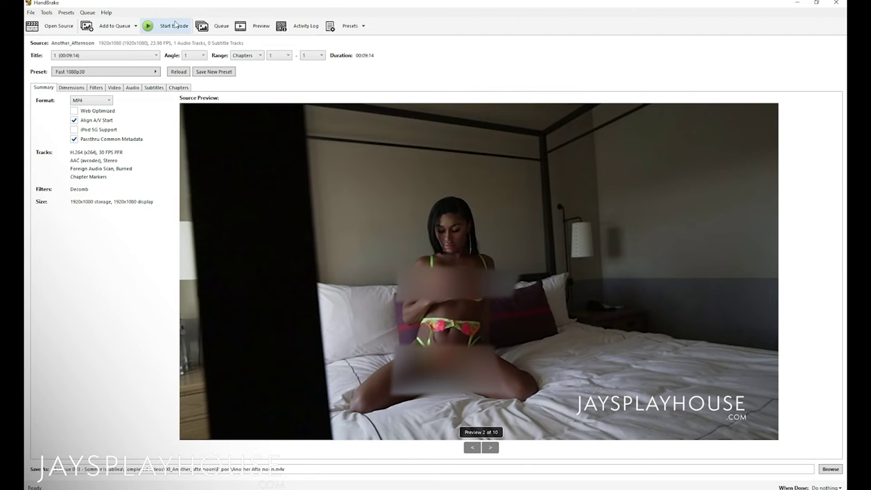
click(175, 29)
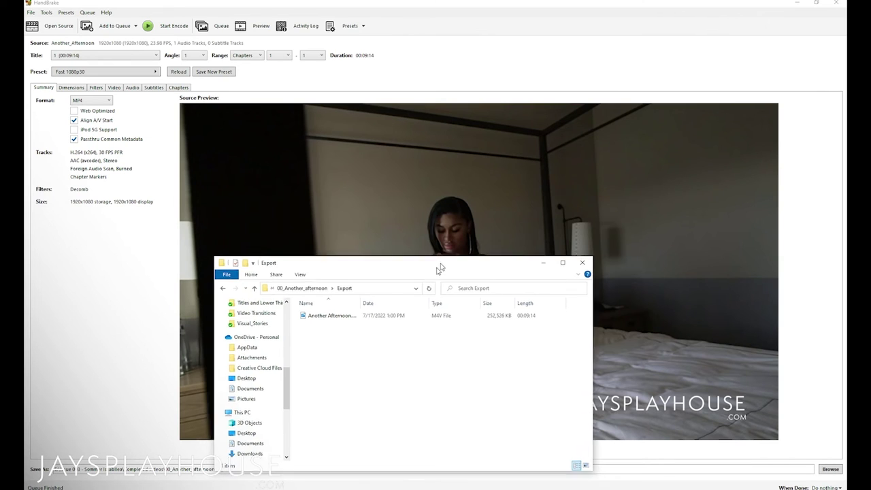
Reposition the Explorer window and open the Export folder to see Another Afternoon.m4v.
drag(445, 262, 483, 174)
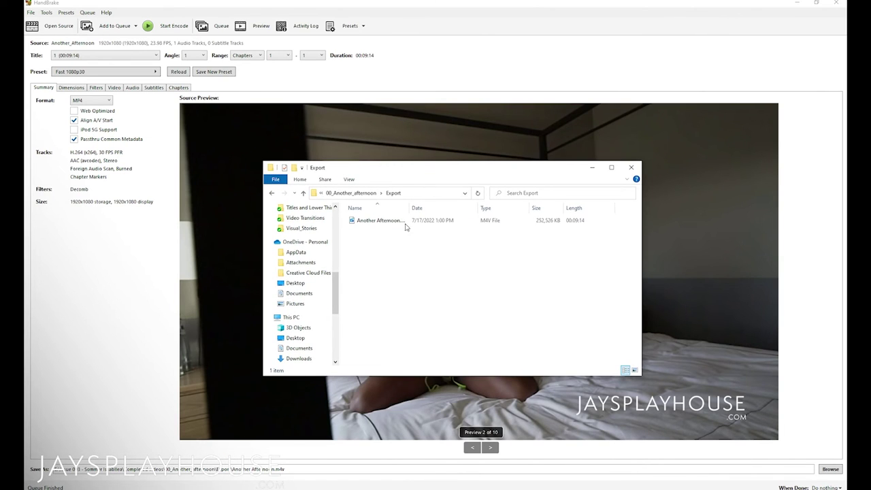
drag(410, 174, 407, 182)
click(347, 201)
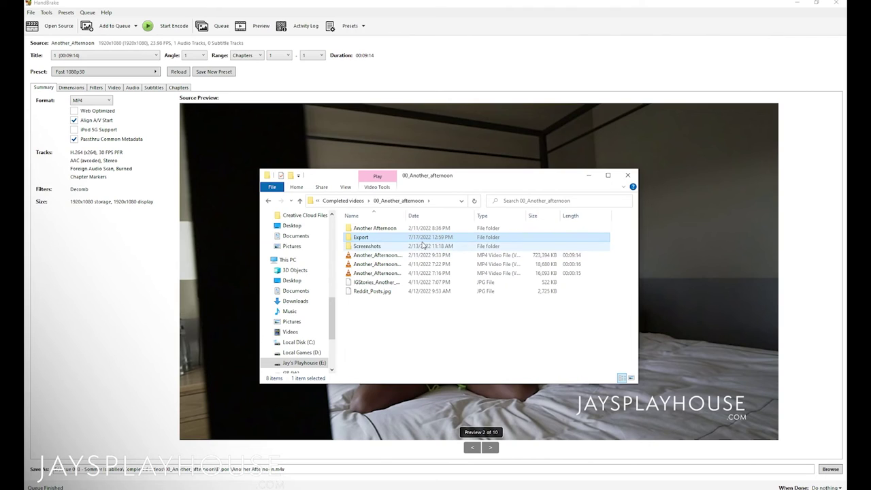
double_click(399, 238)
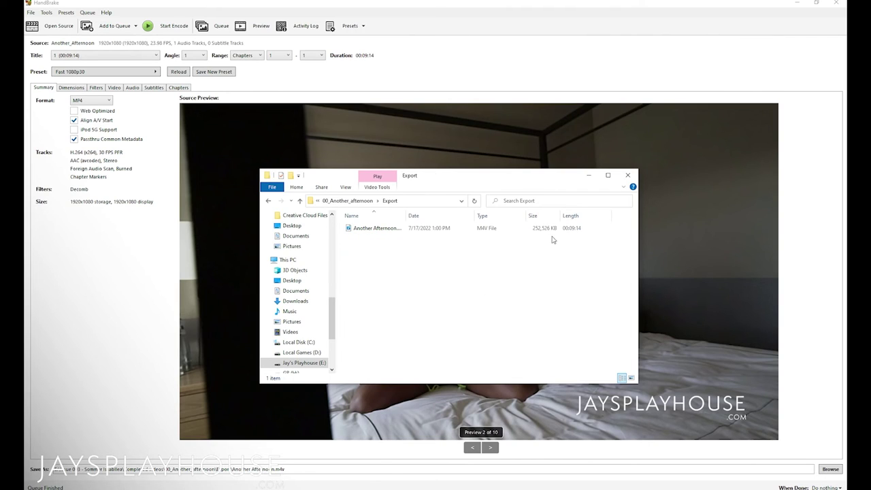